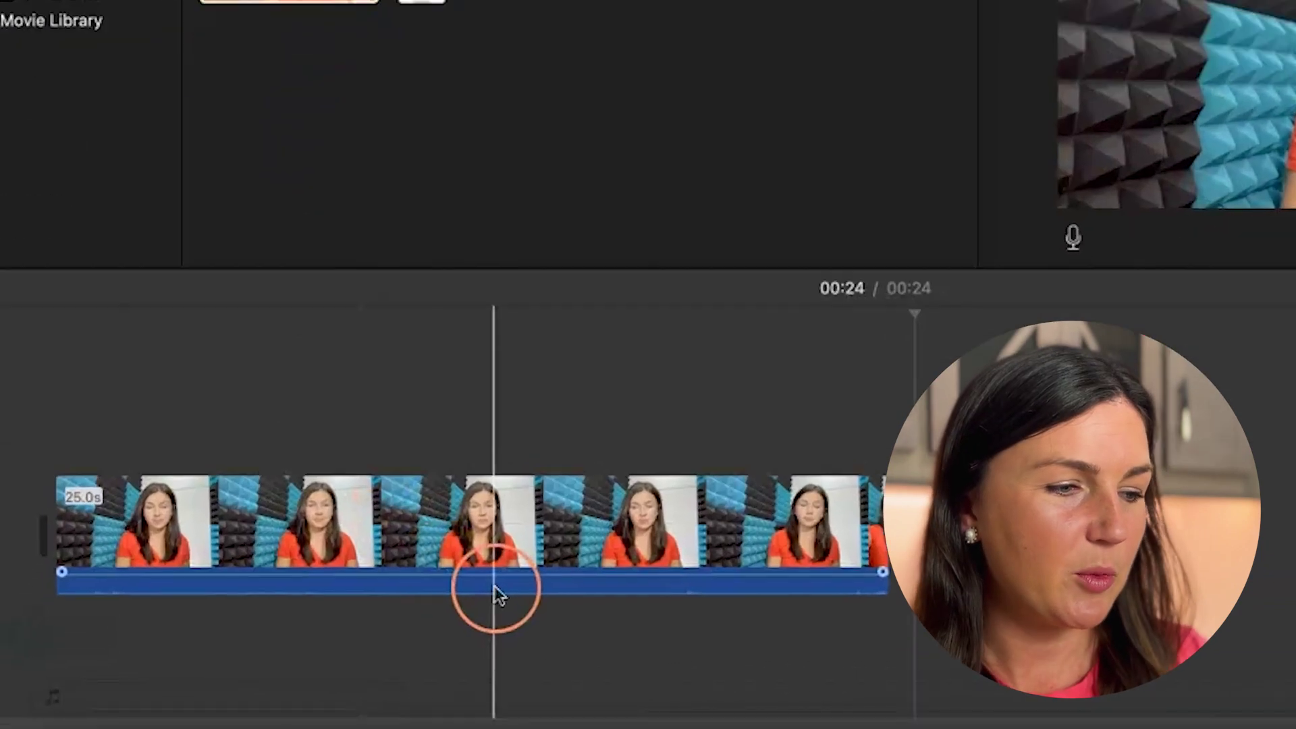
Select the timeline clip so its speed settings show Normal, Reverse unchecked
click(494, 586)
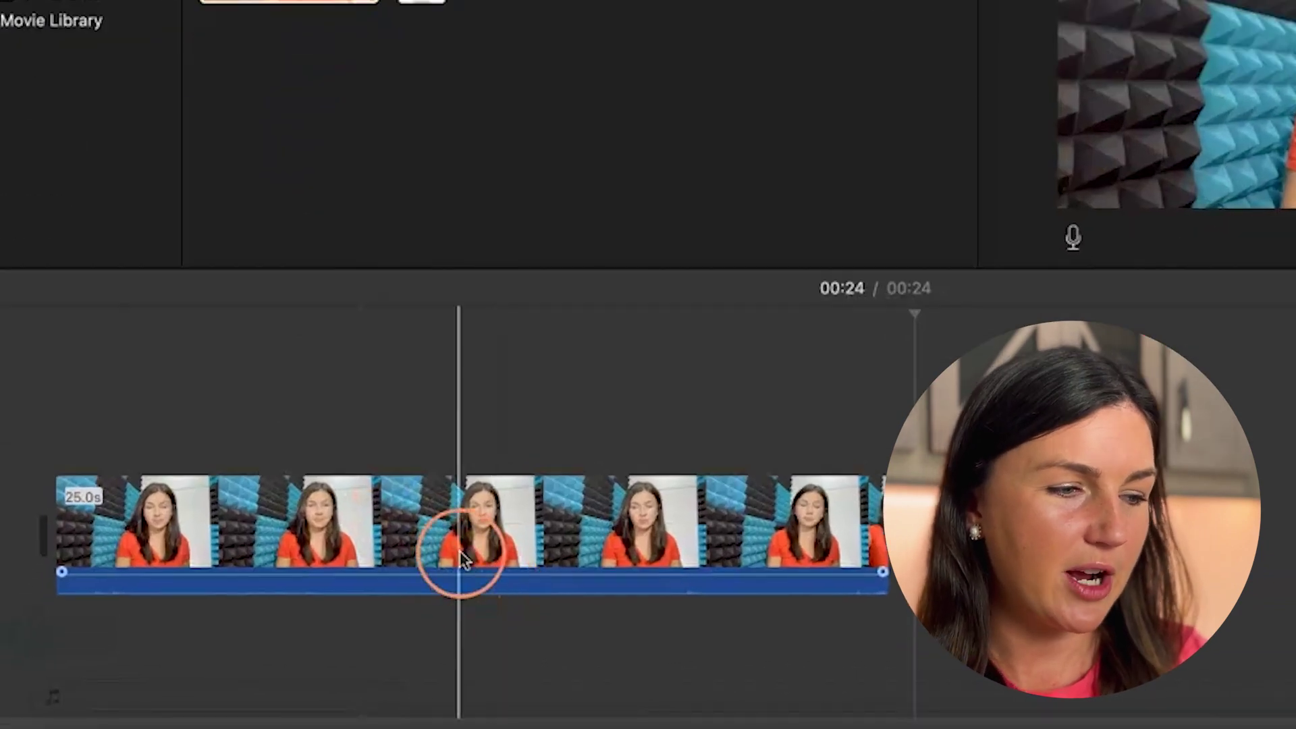
click(461, 555)
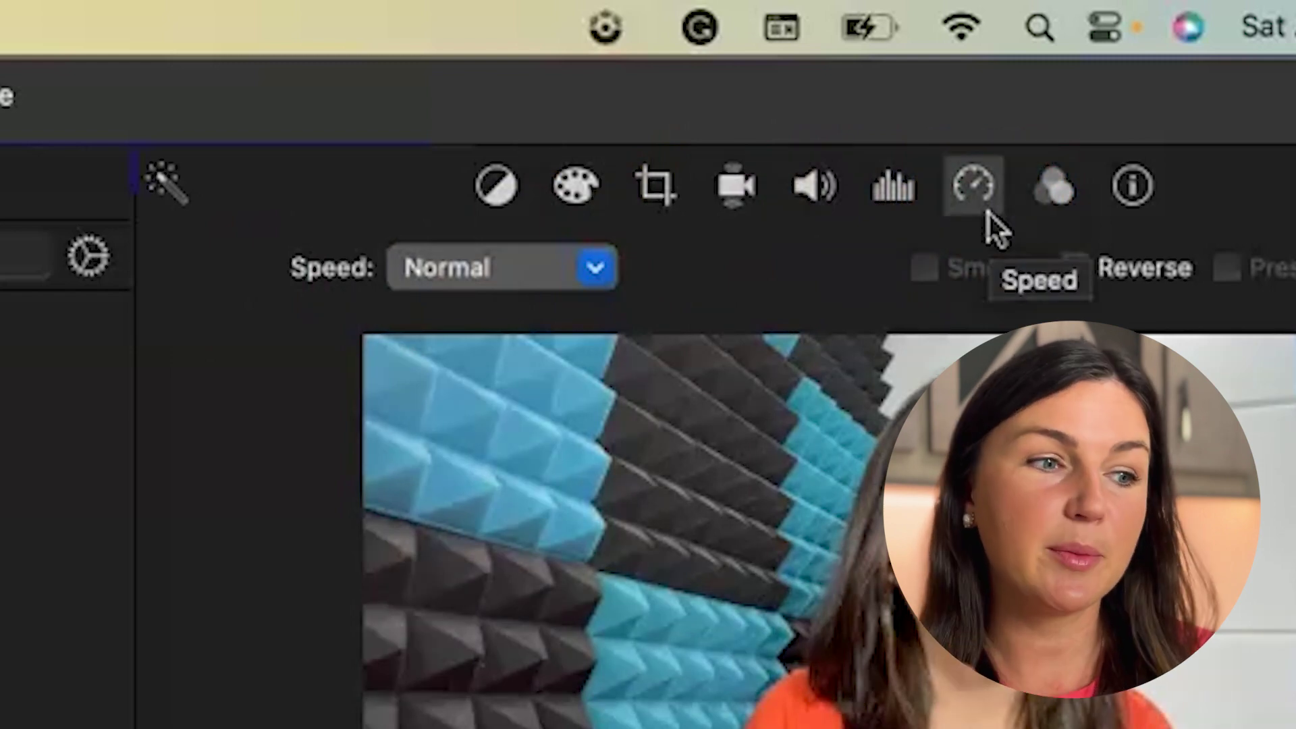
Set the clip's speed preset to Slow (10%), adding the tortoise badge
click(979, 188)
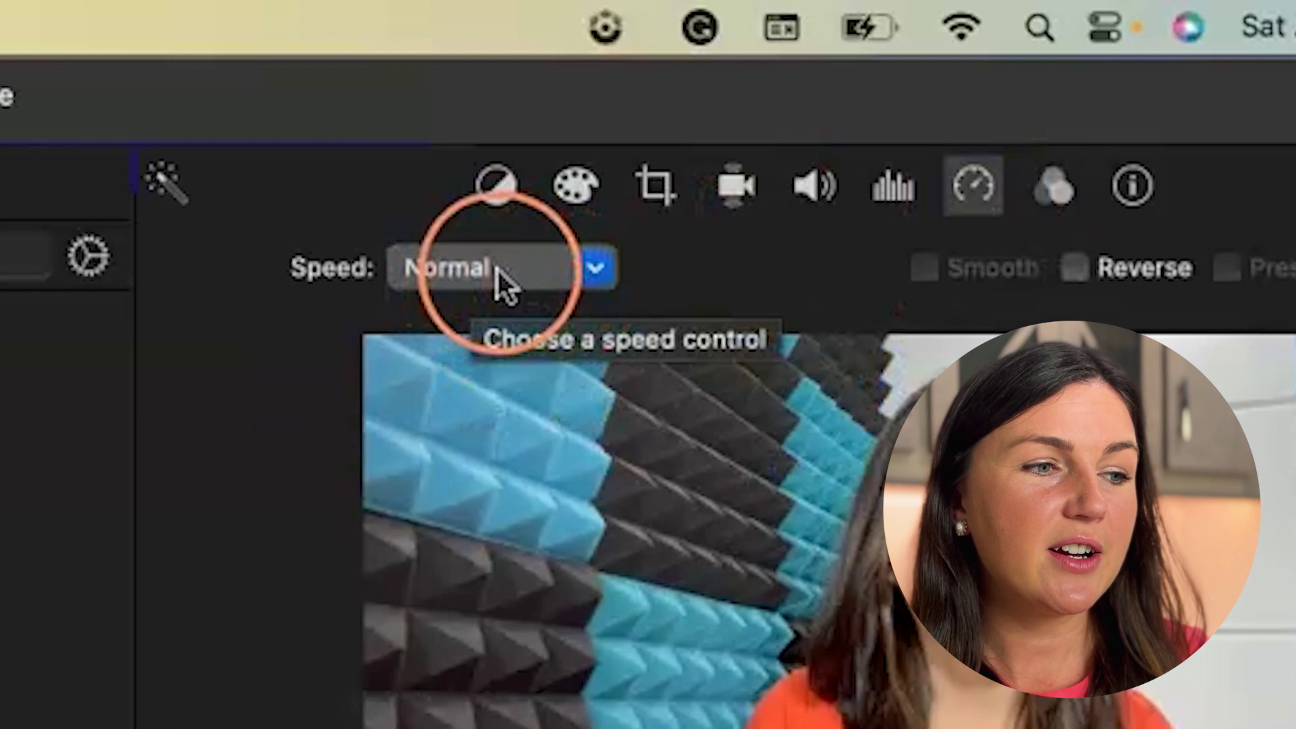
click(522, 268)
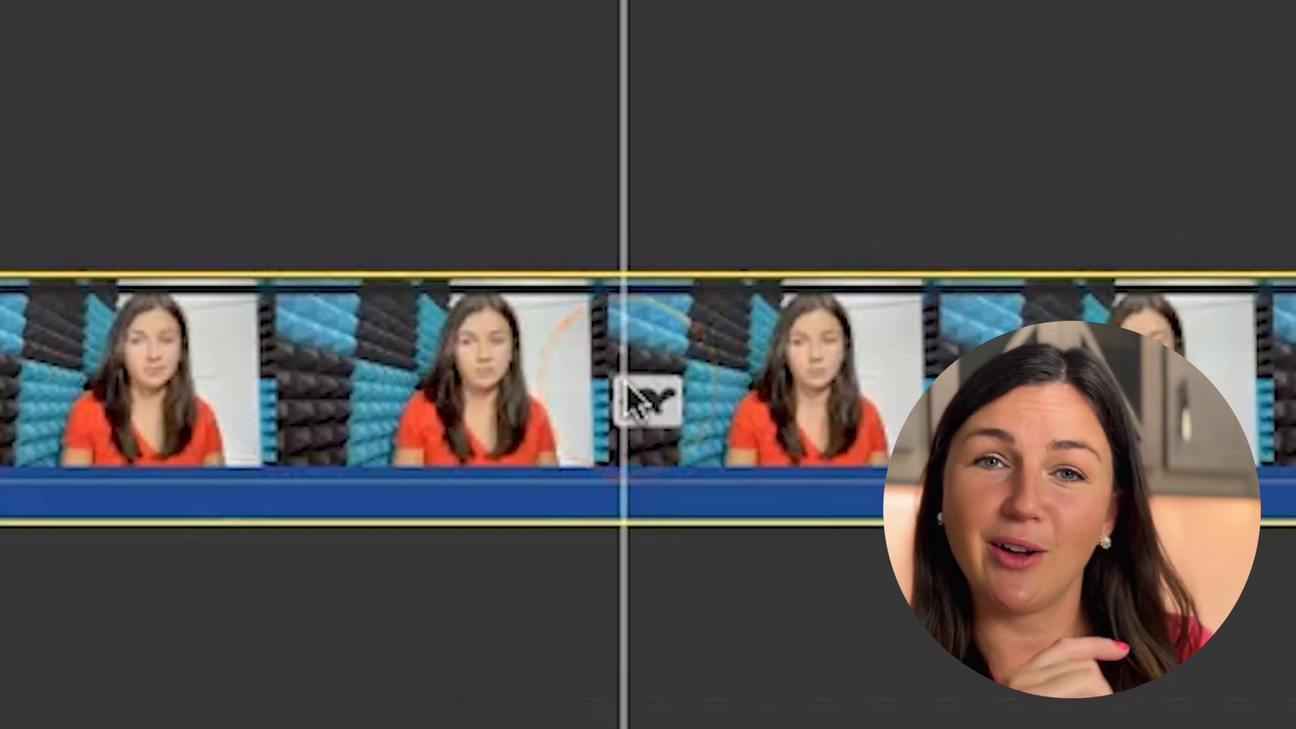
Switch the clip's speed preset from Slow to Fast at 2x
click(455, 440)
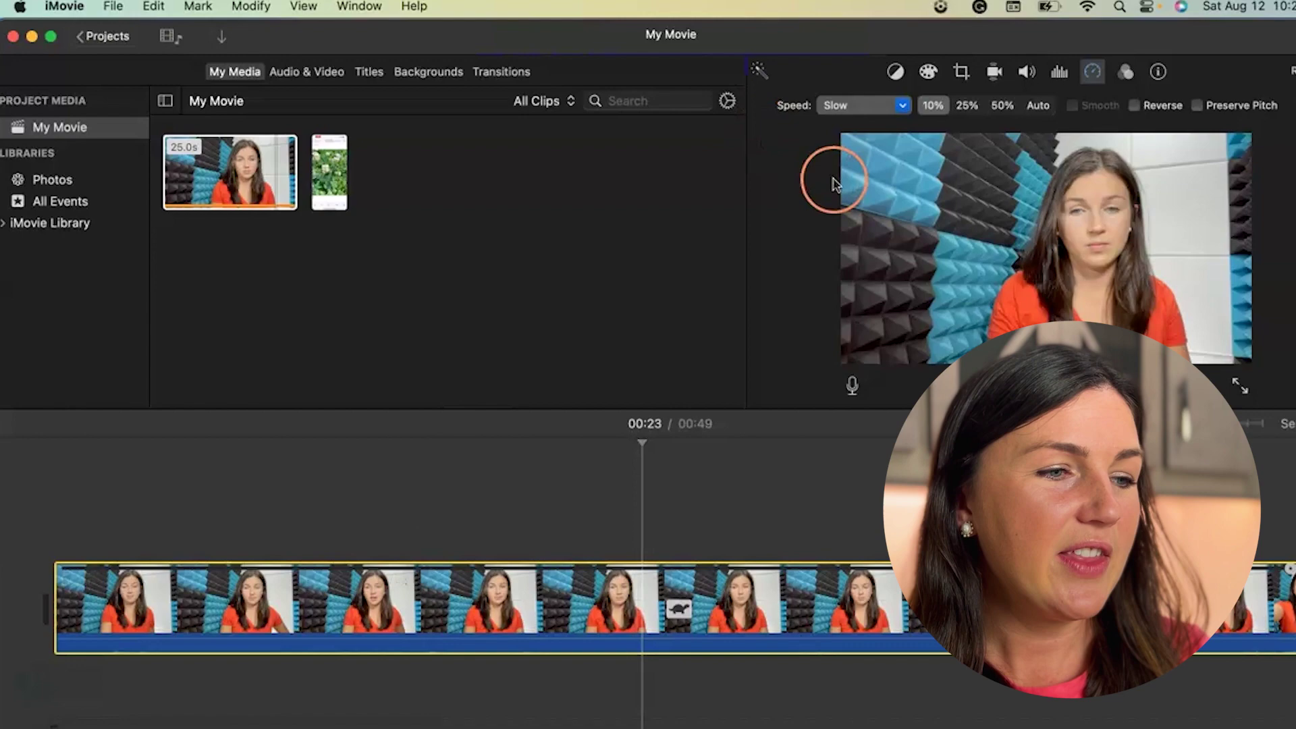
click(869, 104)
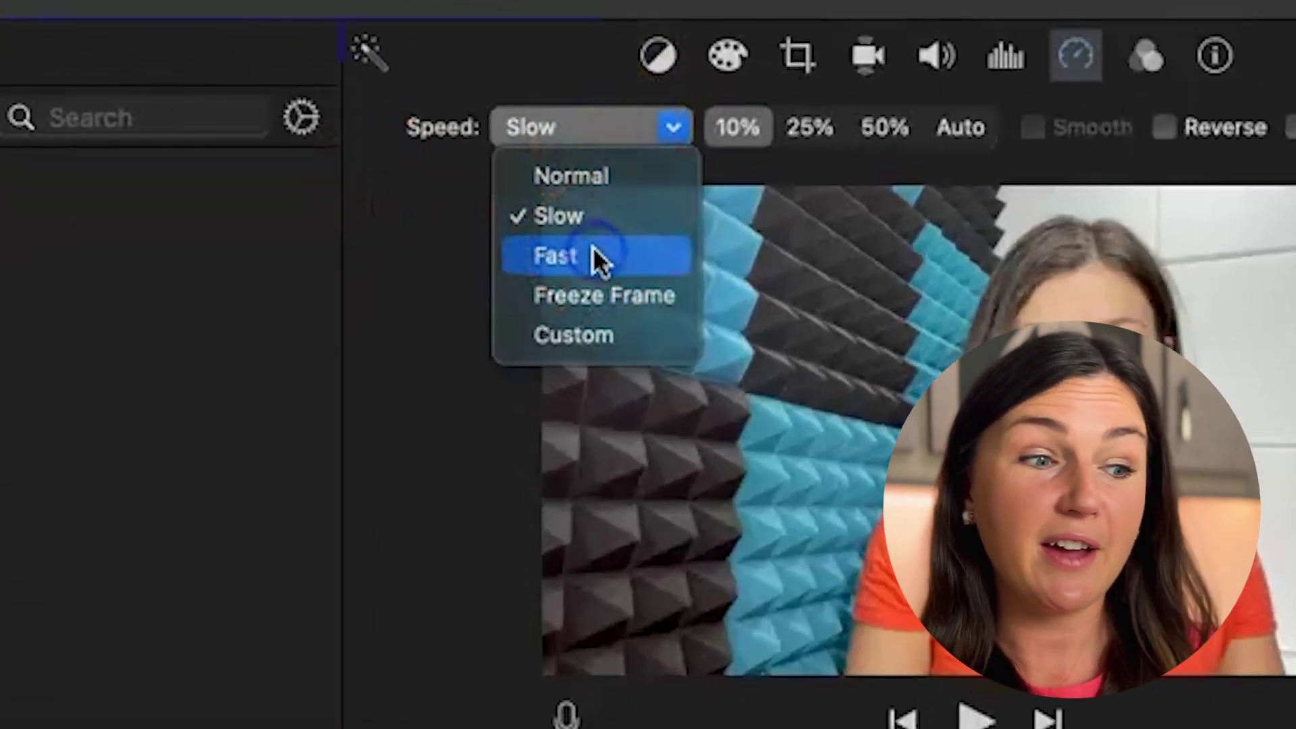
click(593, 246)
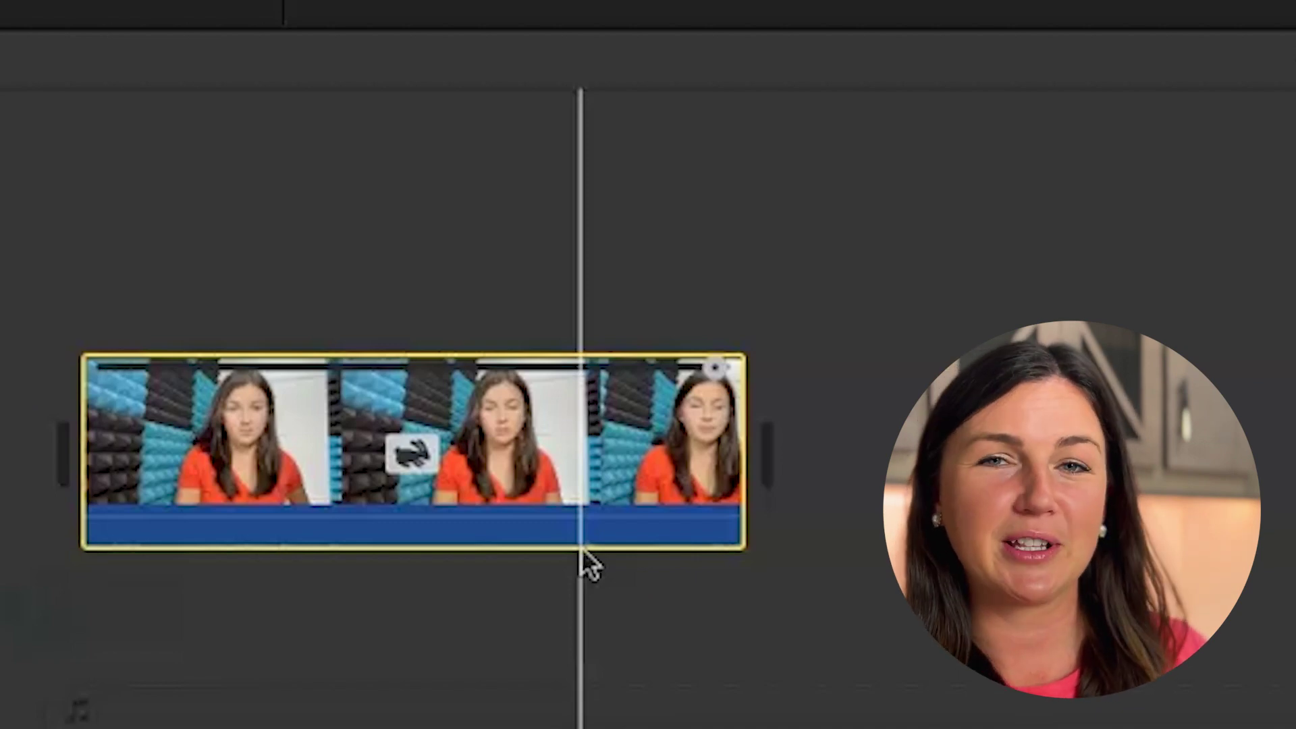
click(583, 526)
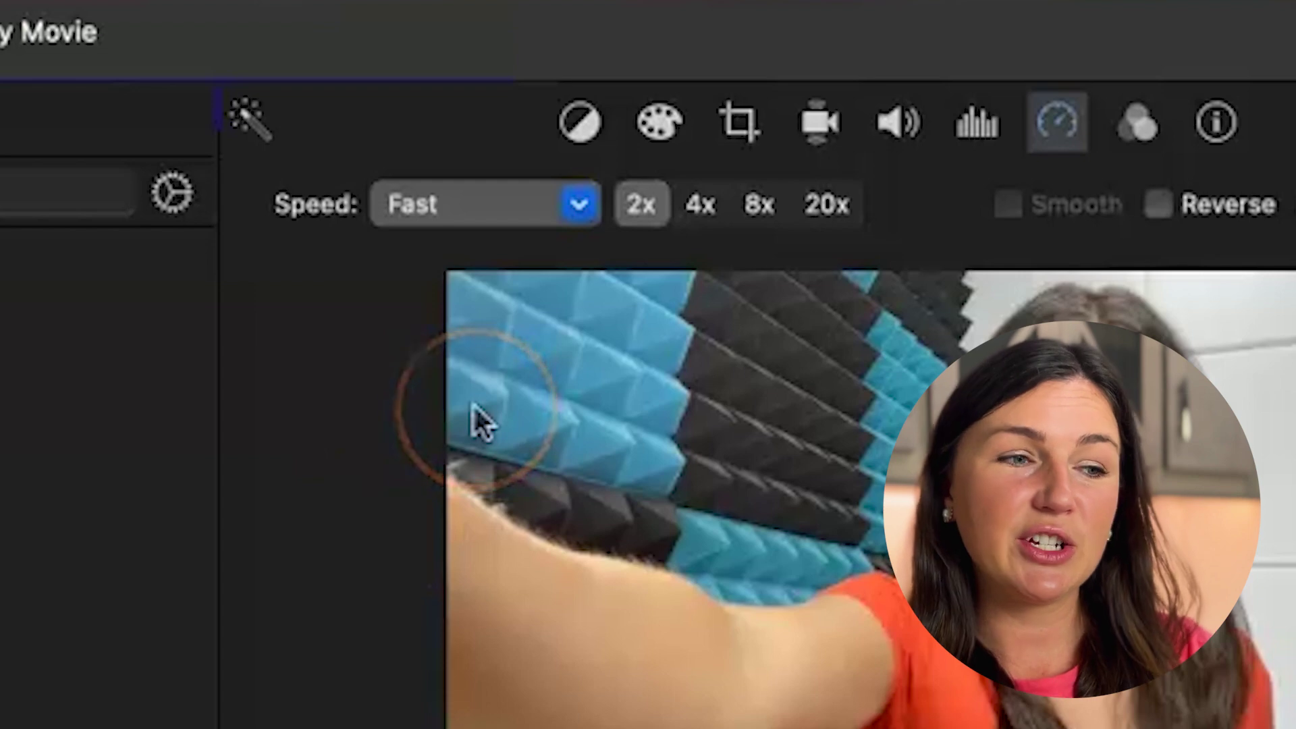
Raise the Fast speed rate from 2x through 4x to 8x
click(704, 213)
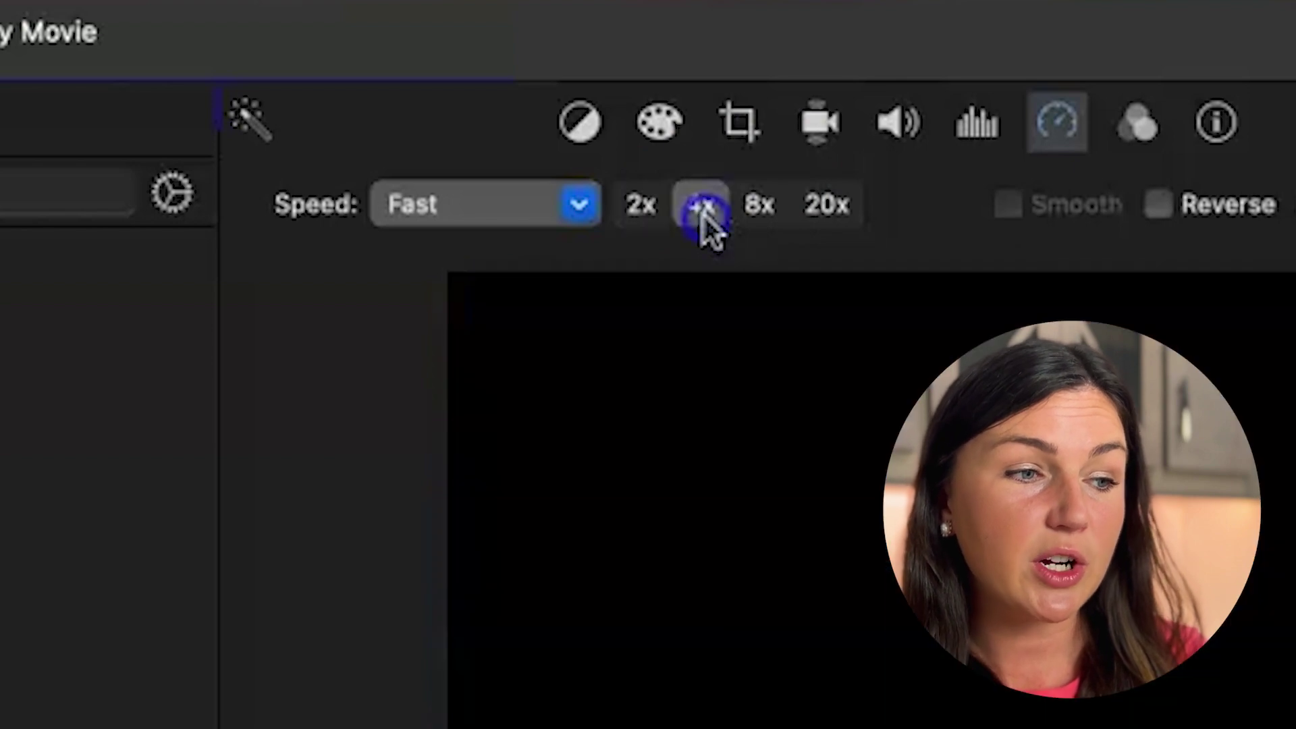
click(762, 211)
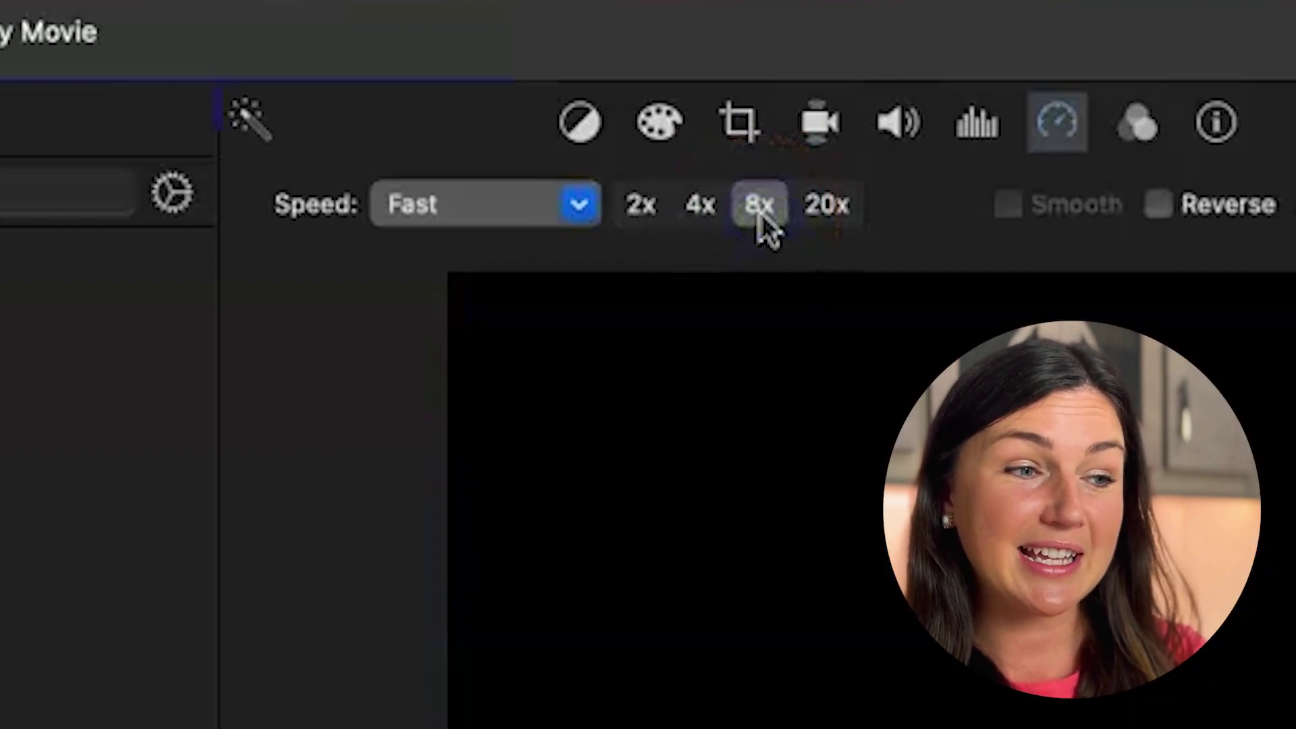